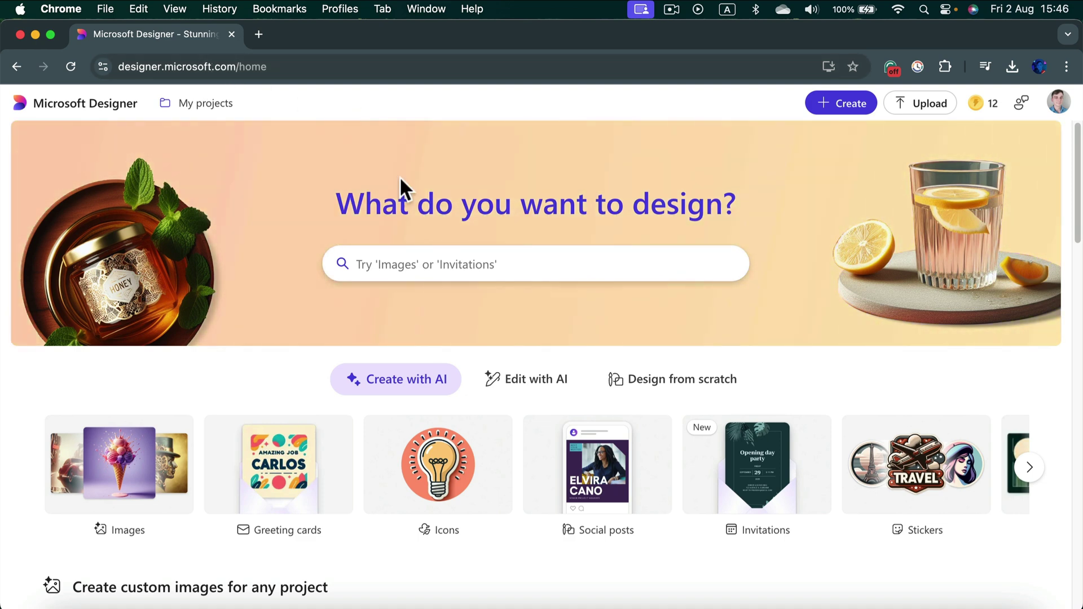
Scroll to the design category carousel, page it right twice and open the Coloring book pages card
scroll(446, 237, "down", 2)
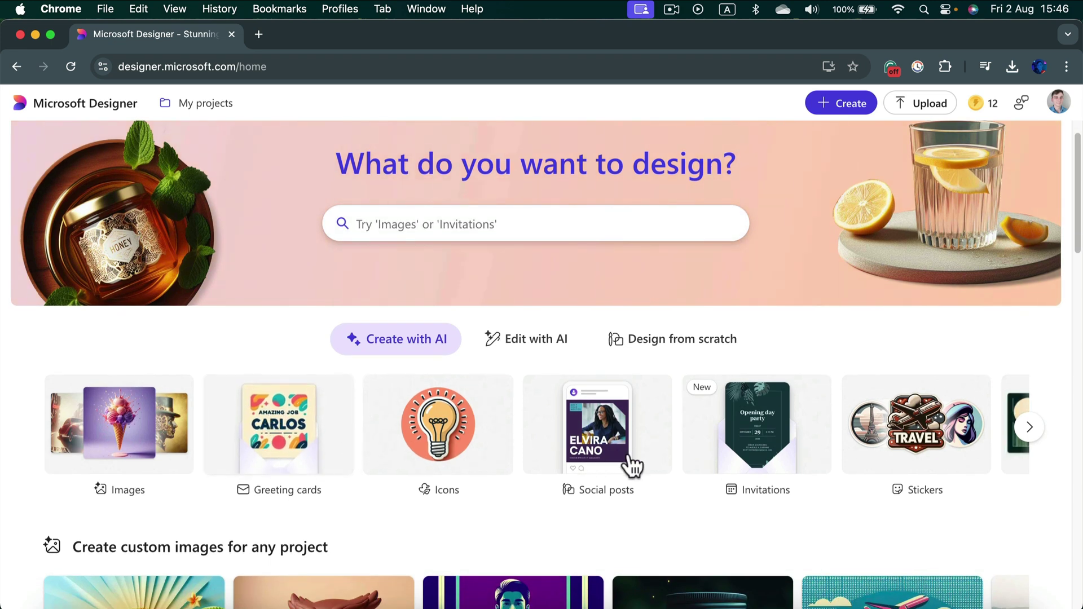
left_click(1029, 428)
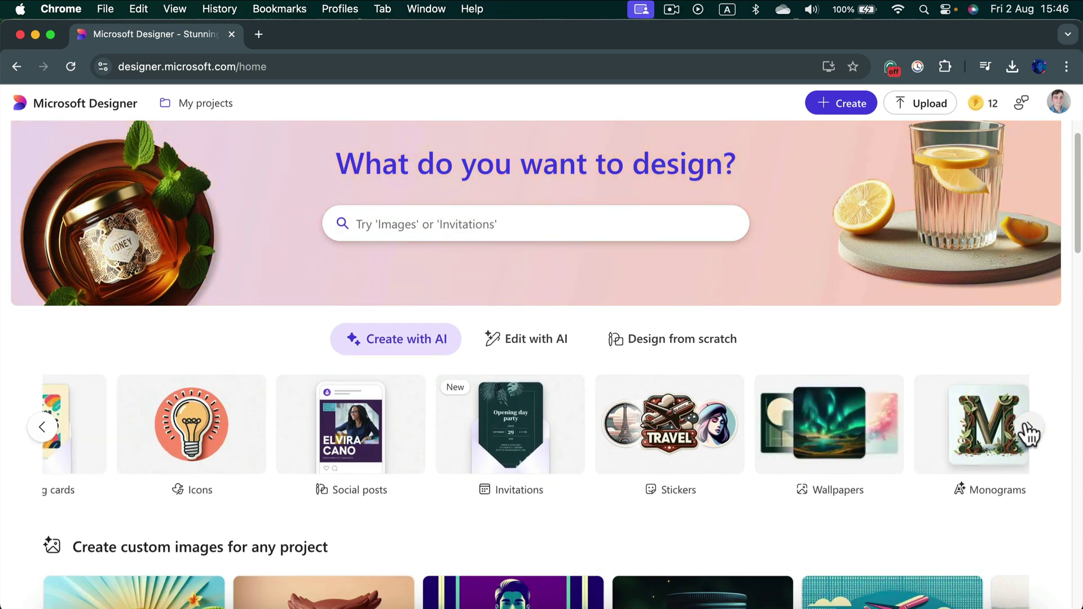
left_click(1029, 429)
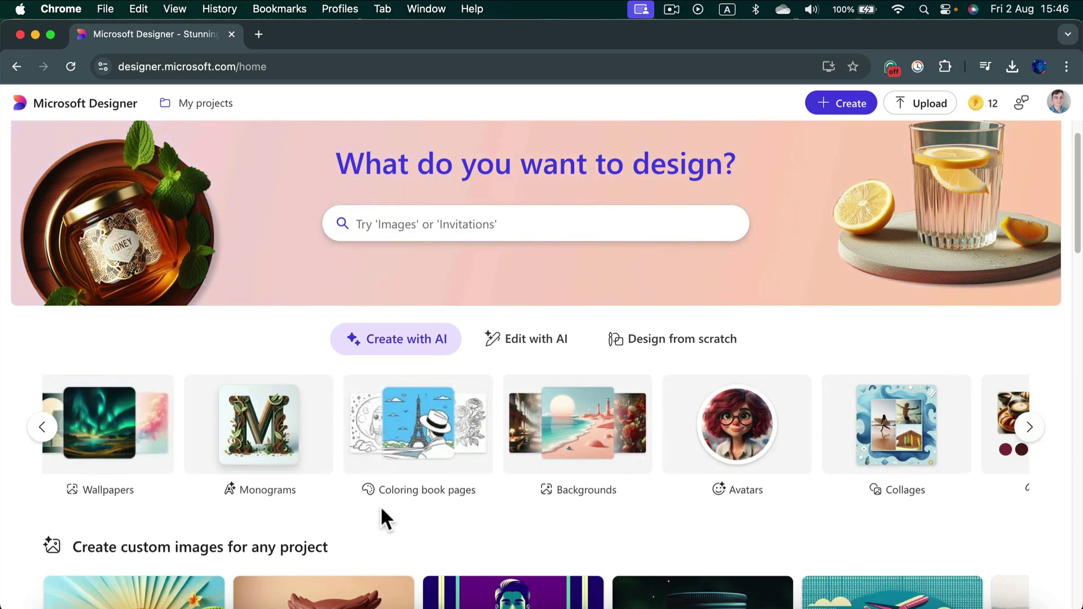
left_click(442, 430)
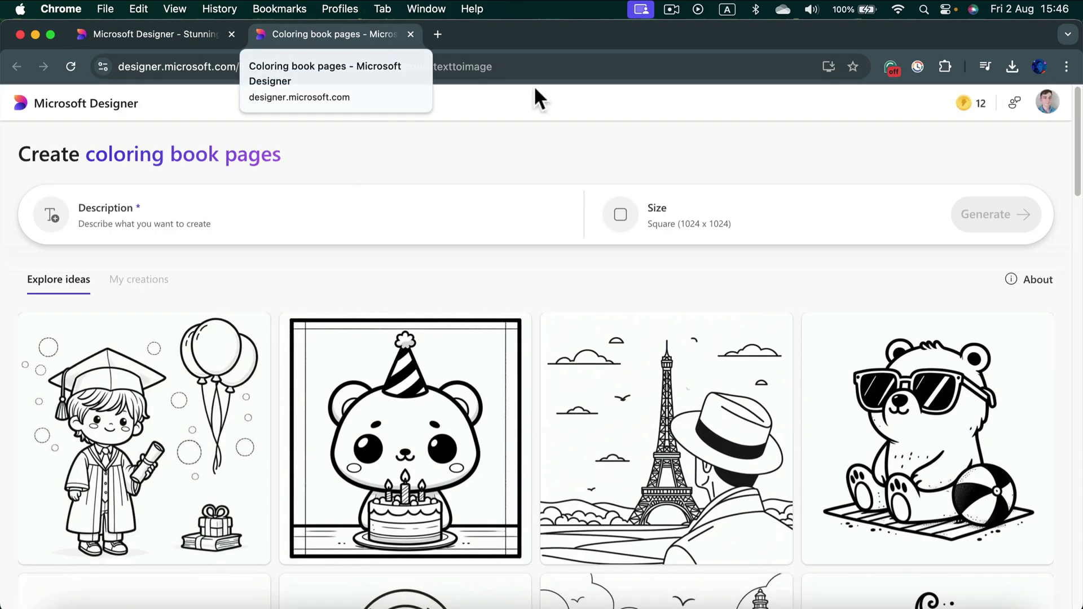
Compare Square and Wide, then settle on Portrait (1024 x 1792) as the page size
left_click(688, 222)
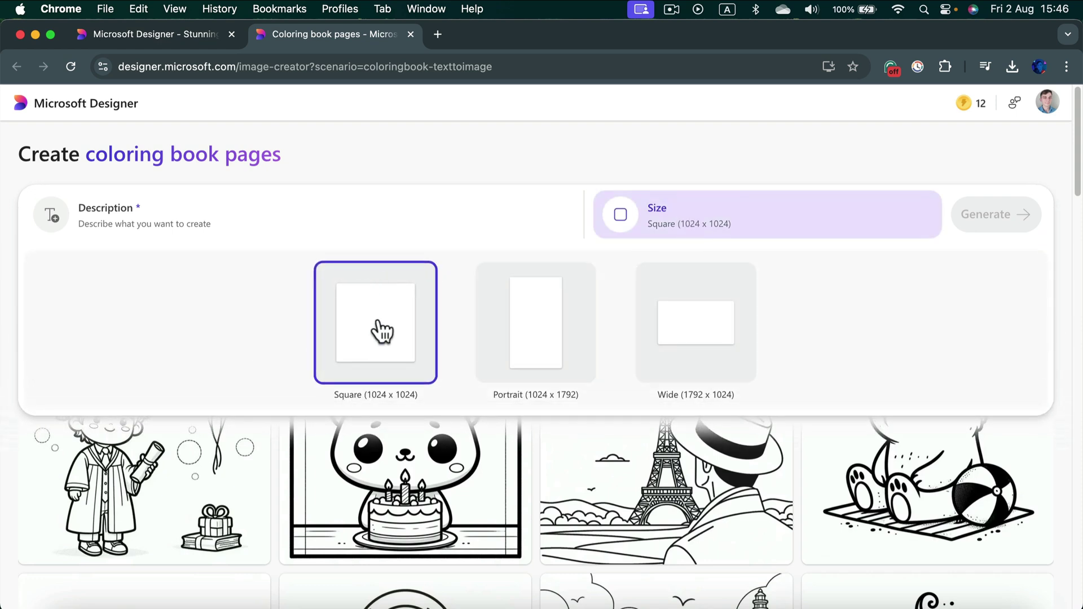
left_click(554, 356)
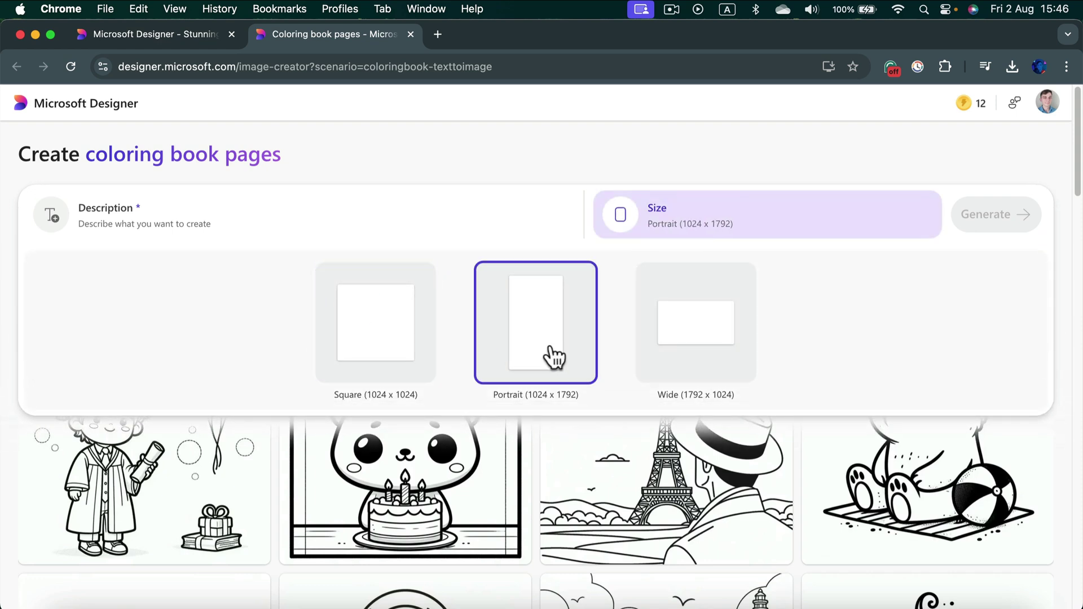
left_click(675, 348)
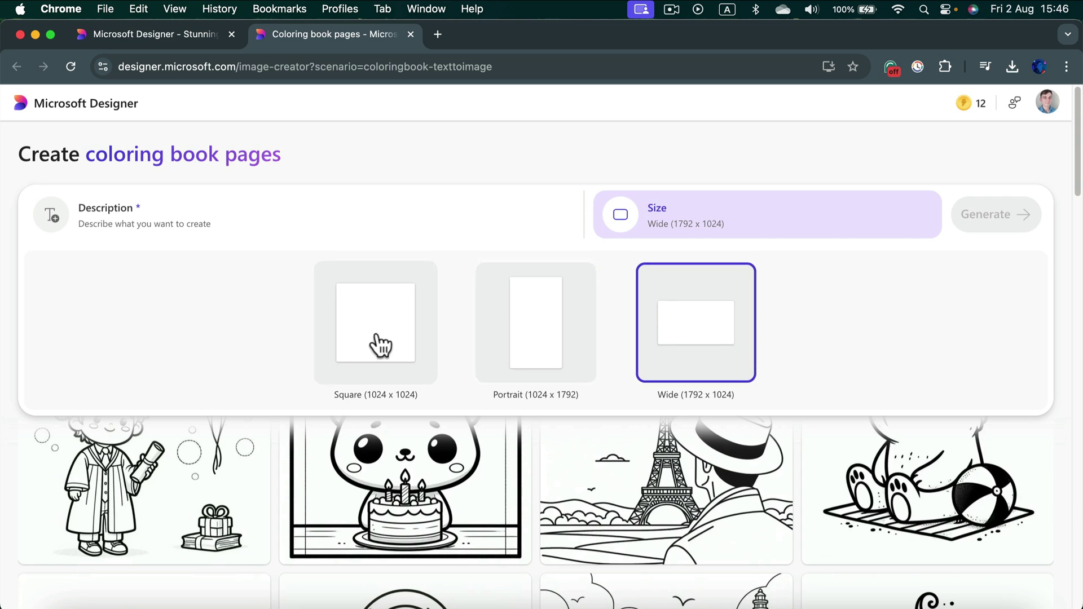
left_click(381, 345)
left_click(696, 355)
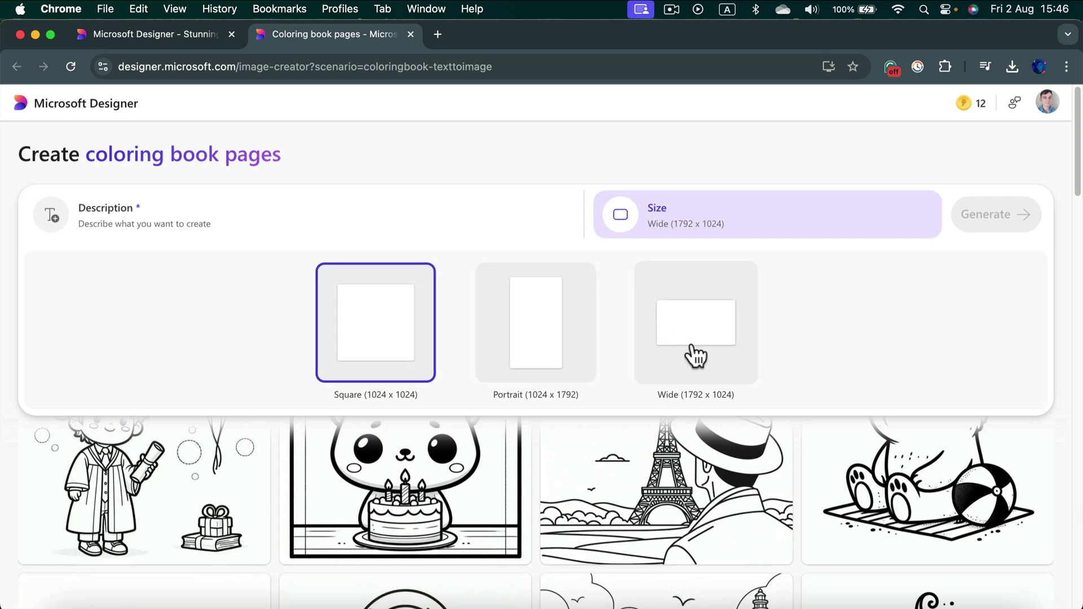
left_click(554, 326)
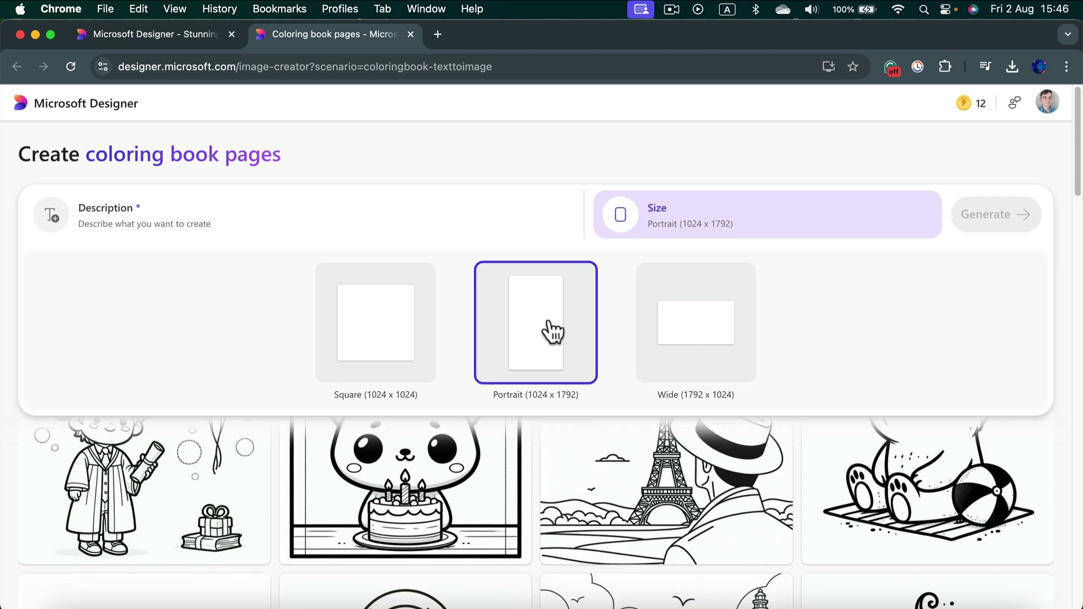
left_click(574, 150)
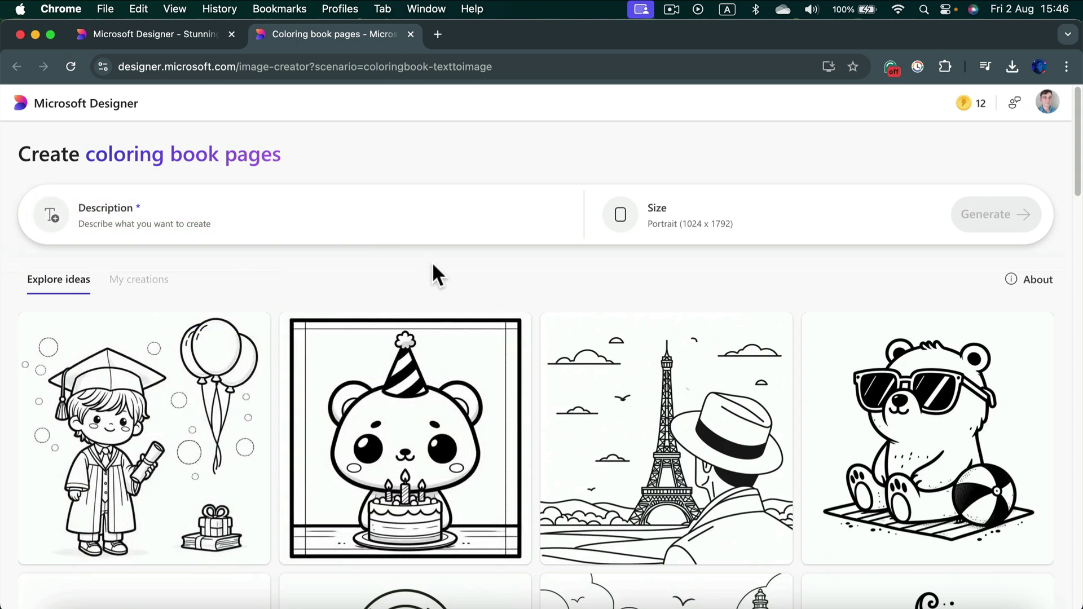
scroll(430, 276, "down", 5)
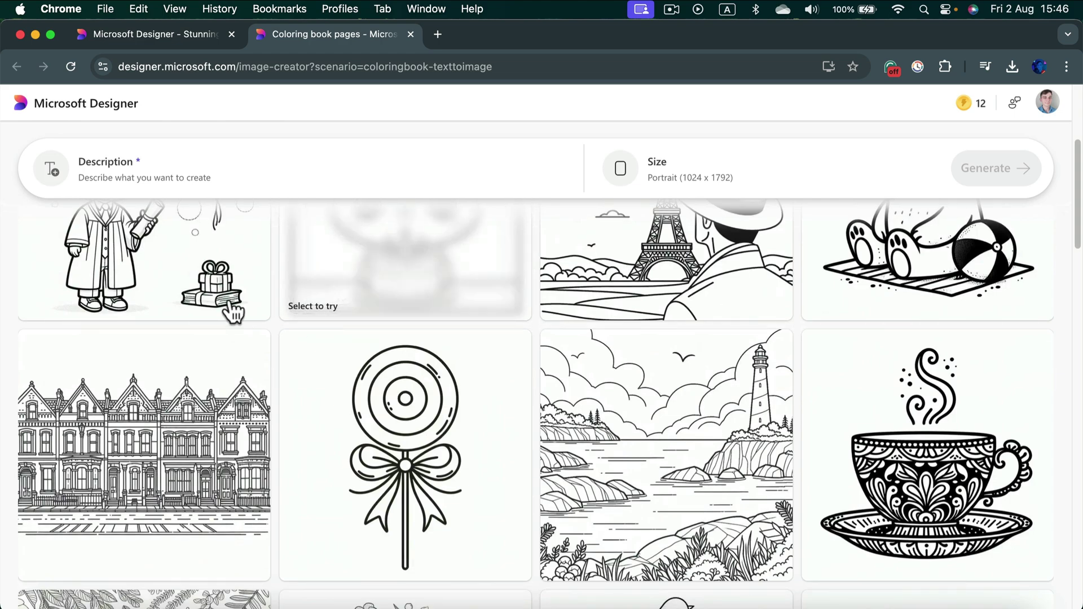
scroll(785, 339, "down", 3)
scroll(777, 387, "down", 2)
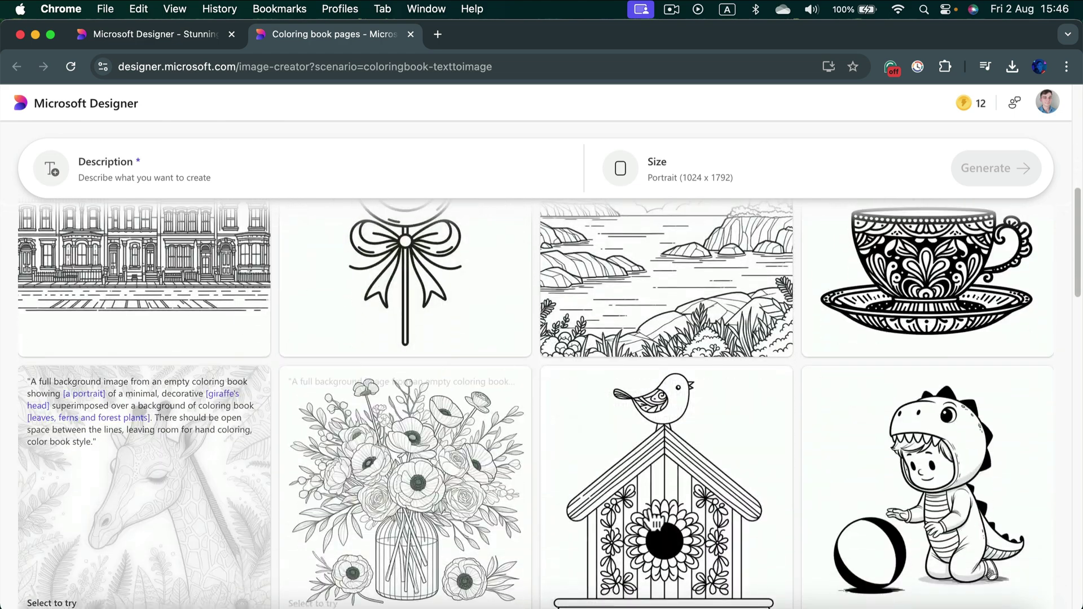
scroll(235, 363, "down", 3)
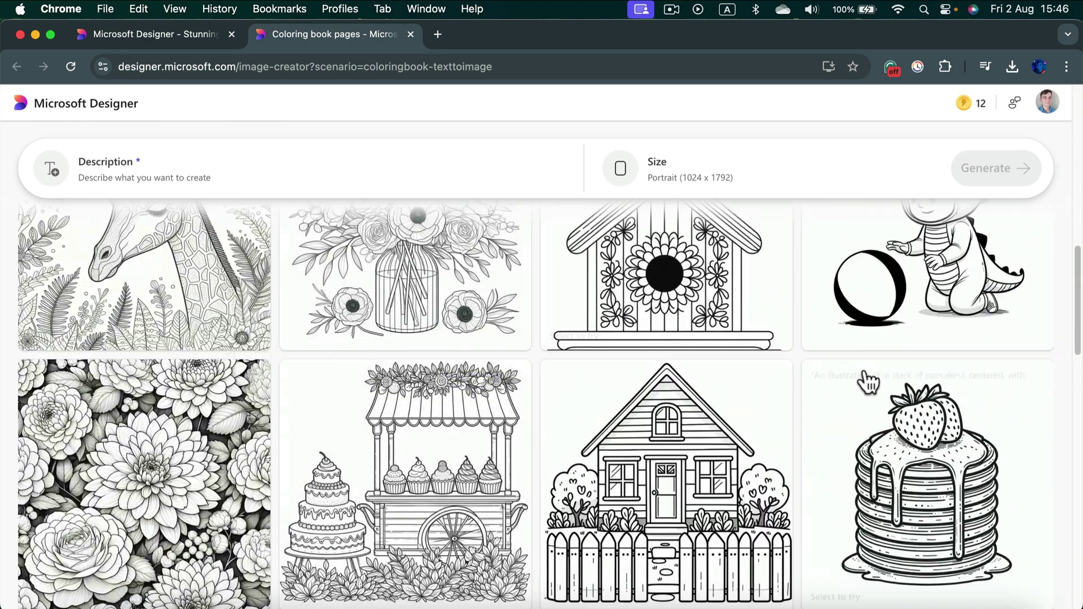
scroll(863, 379, "down", 3)
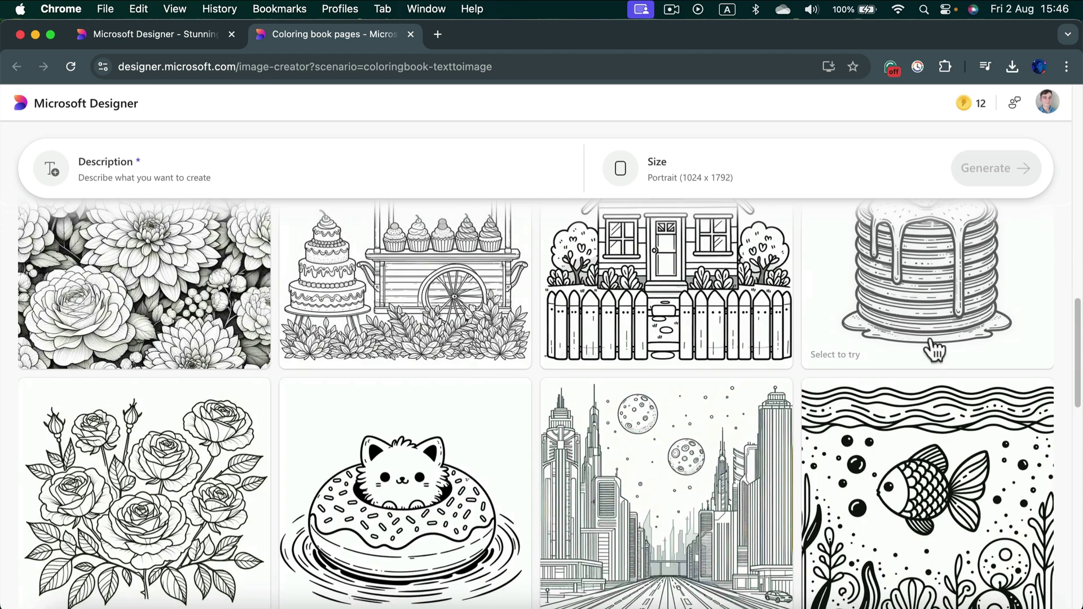
scroll(630, 405, "down", 5)
scroll(630, 405, "up", 15)
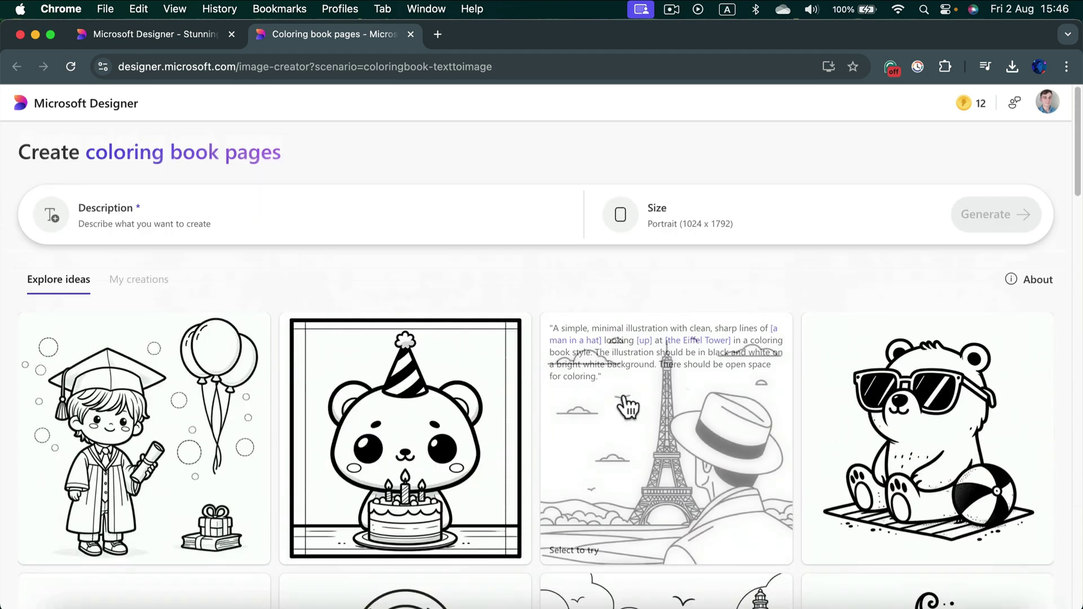
Paste the Krakow landscape with flying dragon prompt as the description and generate pages
left_click(255, 224)
type("Landscape of Krakow city in Poland, with a flying dragon.")
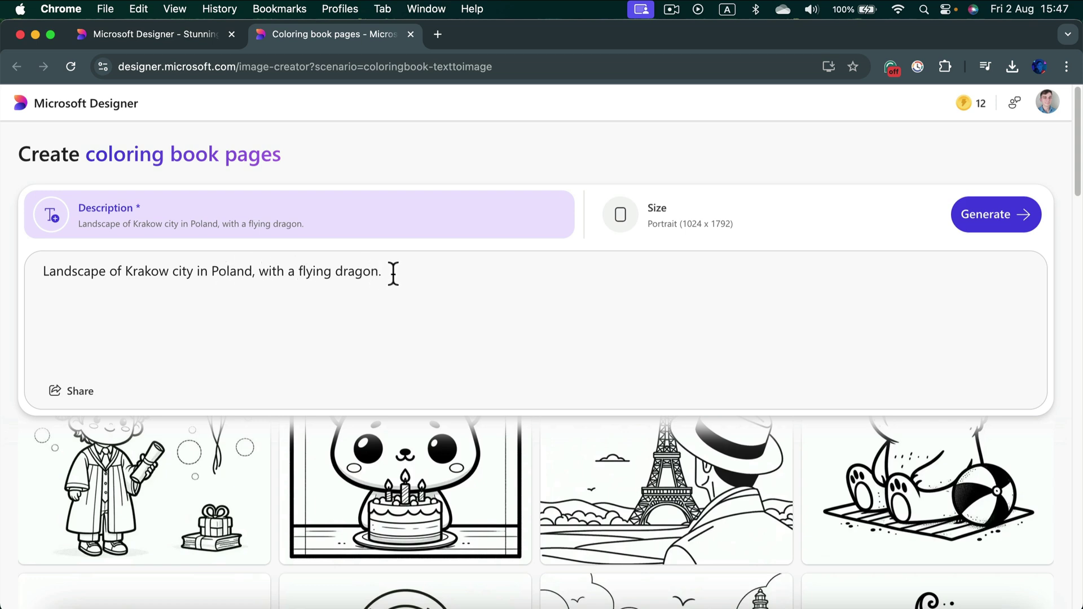
left_click(1003, 216)
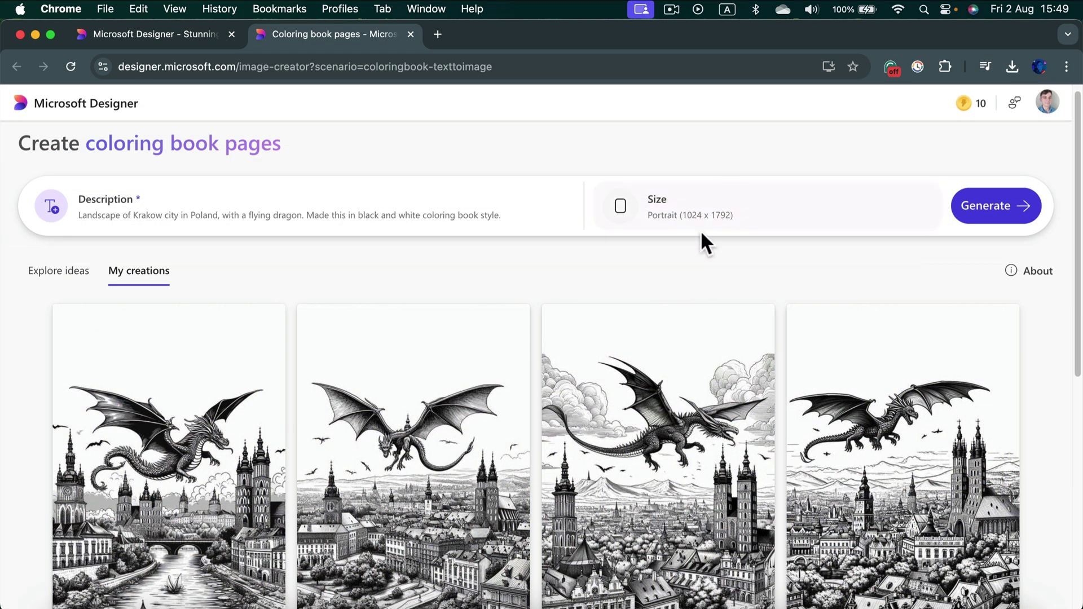
Scroll through the four portrait Krakow dragon coloring page results
scroll(703, 241, "down", 5)
scroll(759, 345, "up", 2)
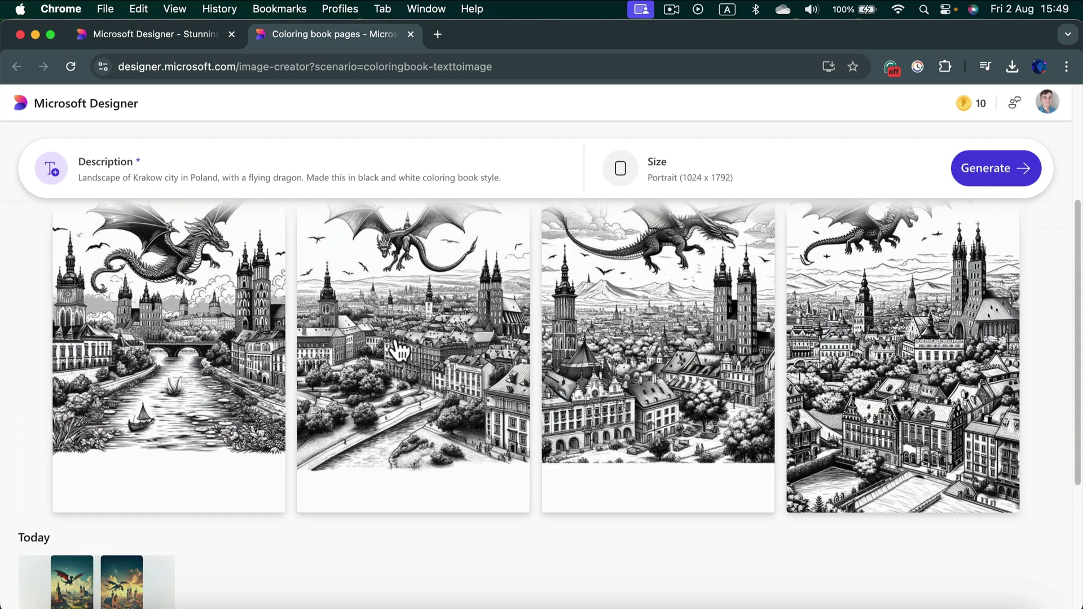
scroll(398, 349, "up", 1)
scroll(398, 353, "up", 1)
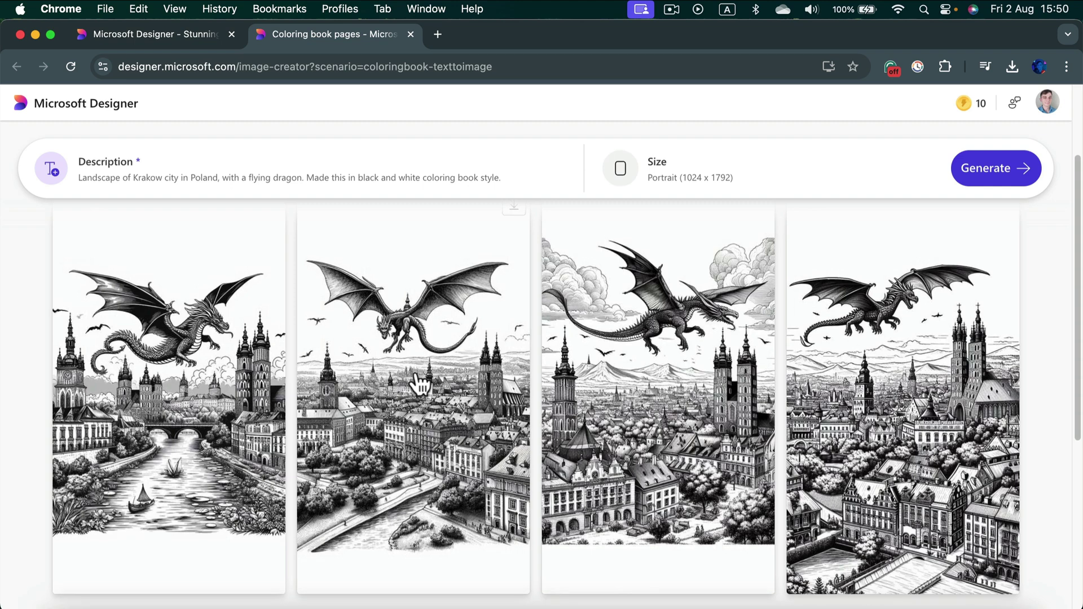
Append 'Not to many details cartoon style' to the prompt and regenerate
scroll(418, 387, "up", 3)
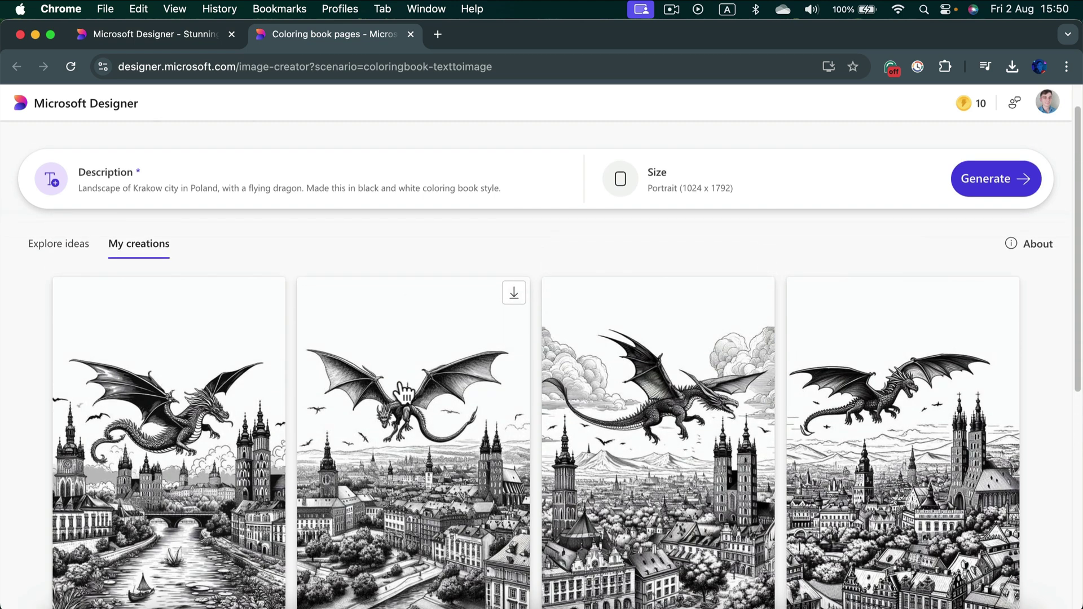
left_click(527, 198)
type("Not to many details cartoon style.")
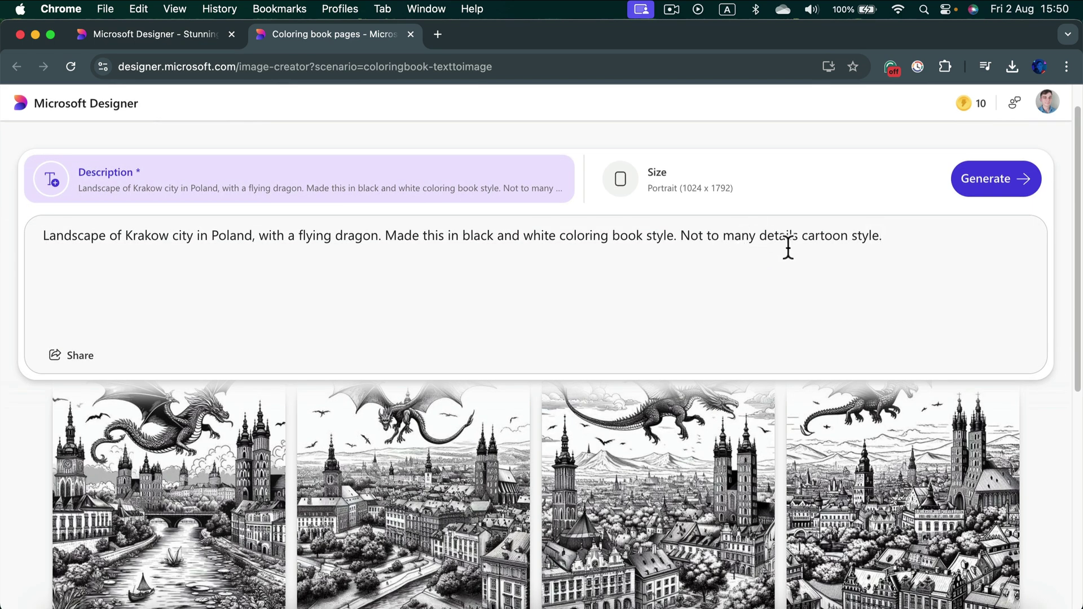
left_click(988, 192)
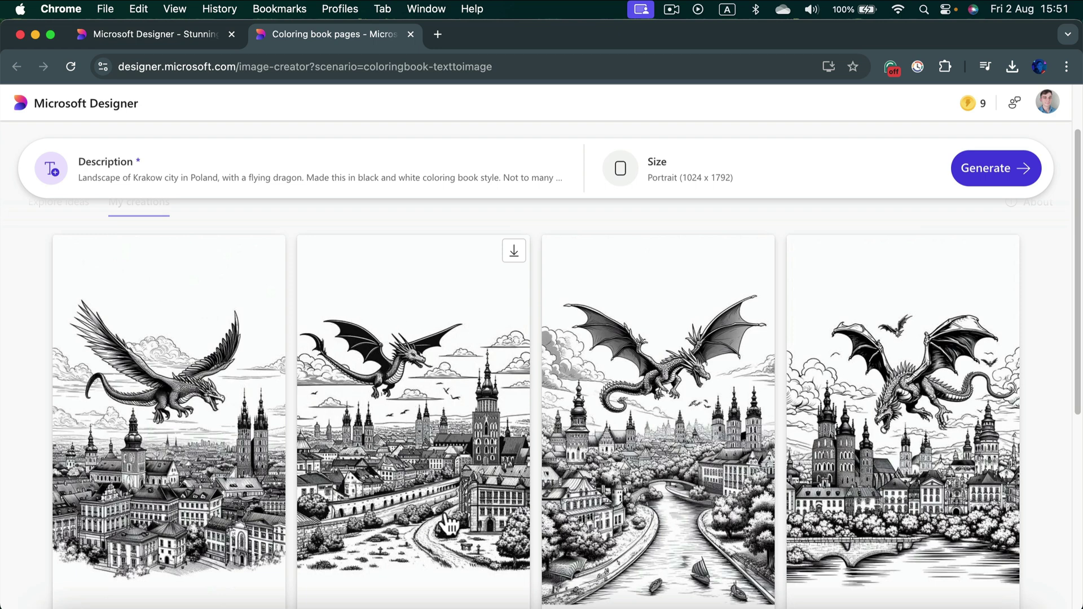
Move 'cartoon style' to the prompt's start as 'Cartoon style Landscape of Krakow…' and regenerate
left_click(458, 185)
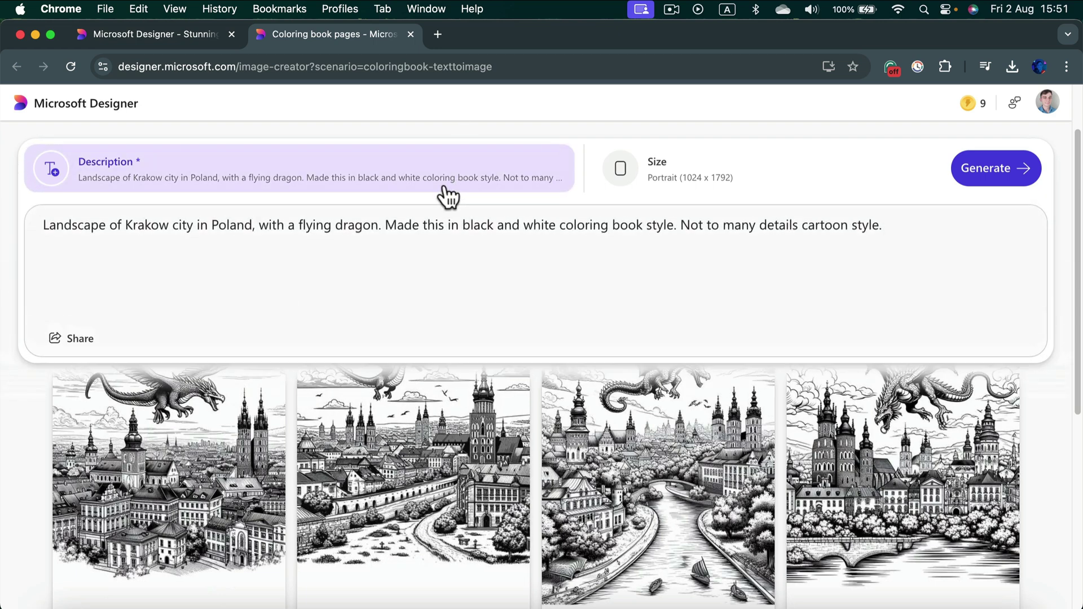
left_click(682, 225)
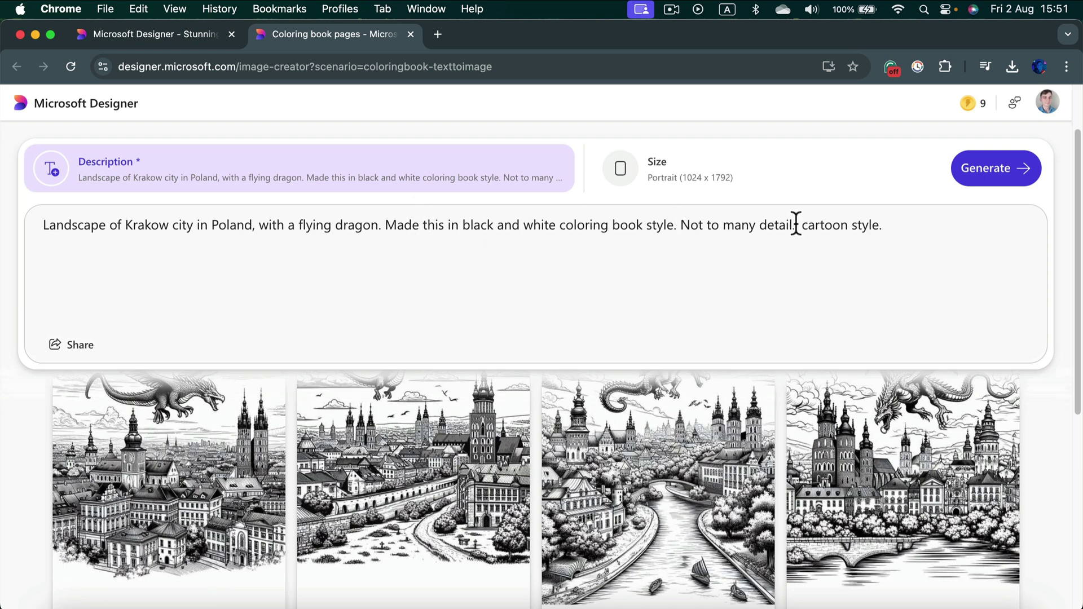
left_click_drag(802, 226, 916, 227)
key("super+c")
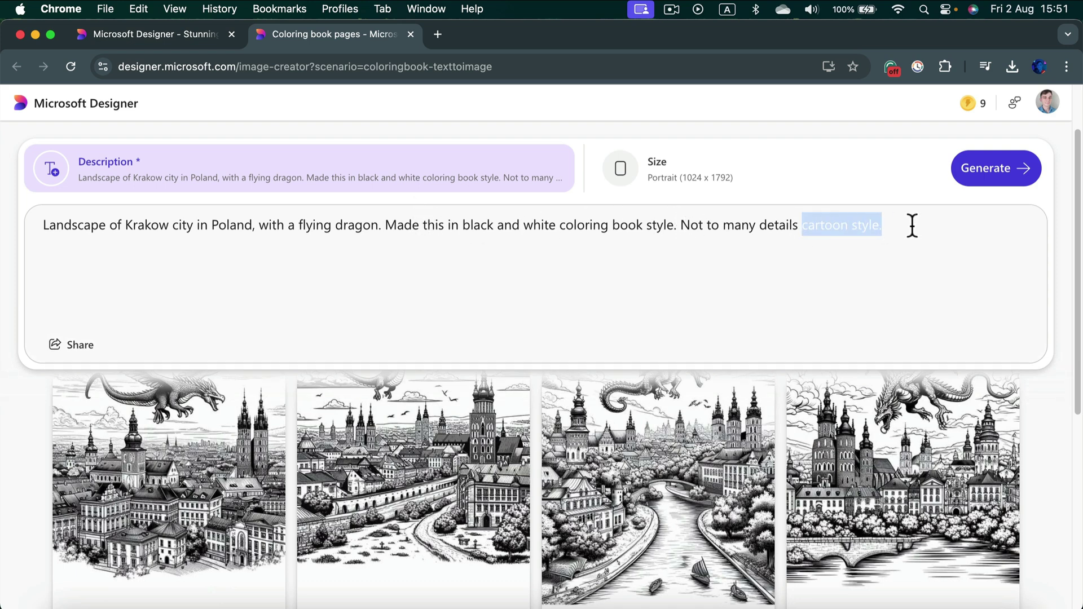
key("BackSpace")
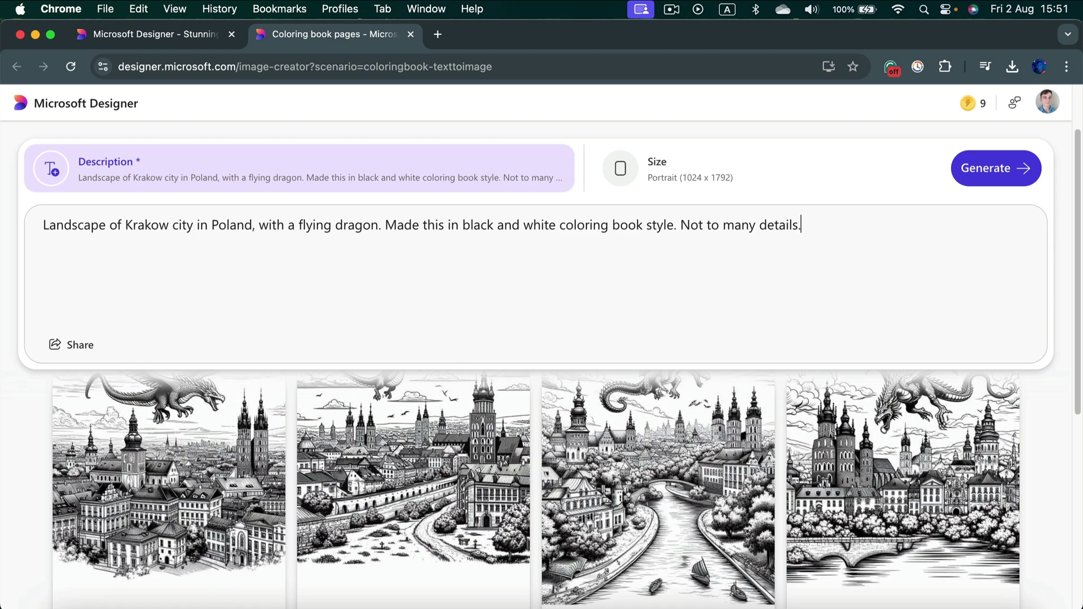
left_click(44, 225)
key("super+v")
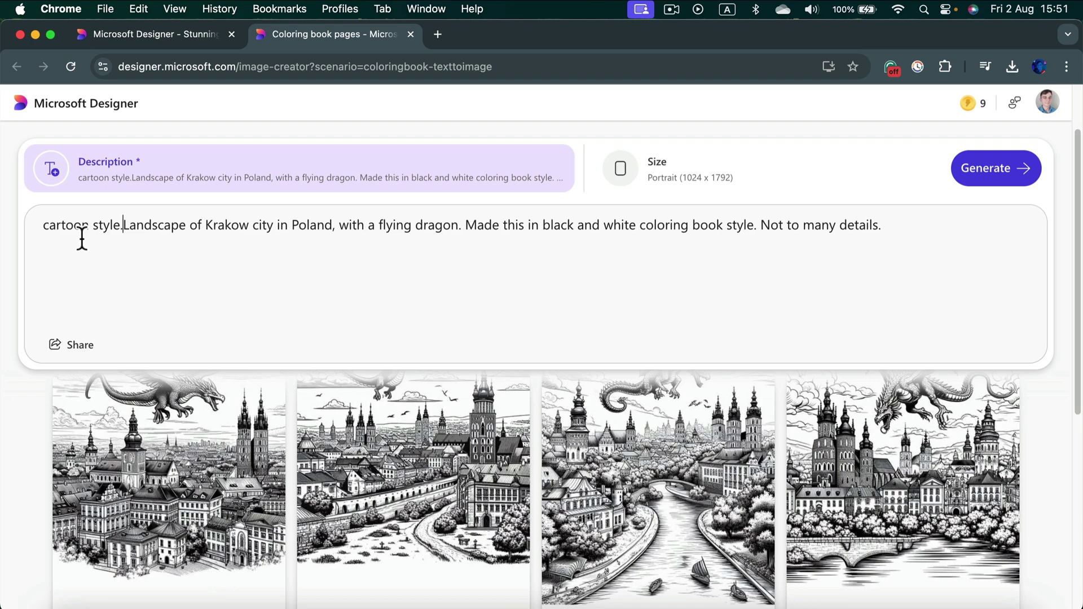
key("BackSpace")
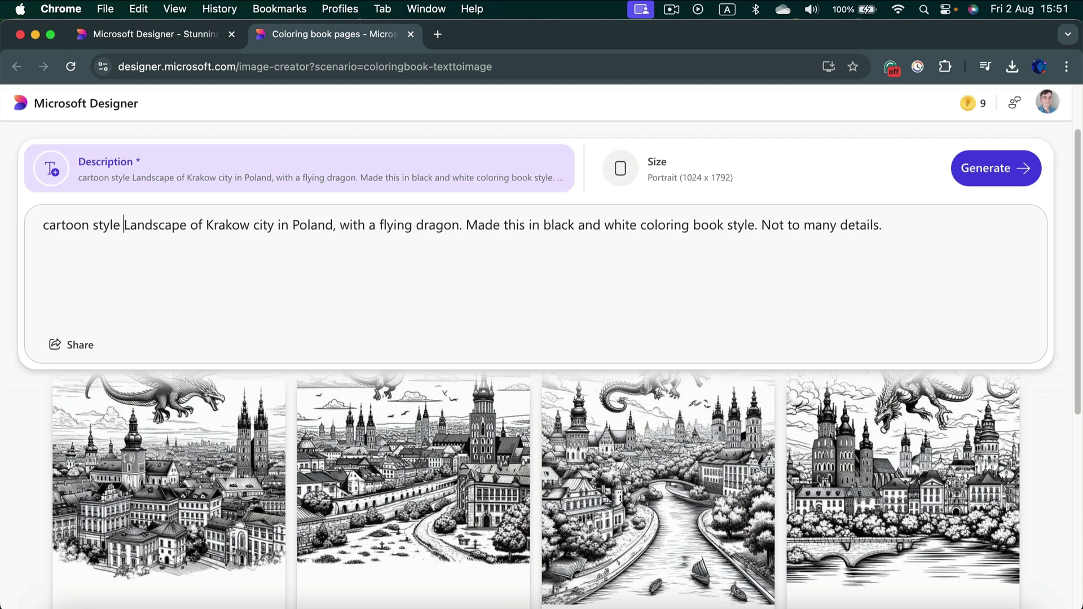
left_click(37, 225)
key("Delete")
type("C")
left_click(985, 169)
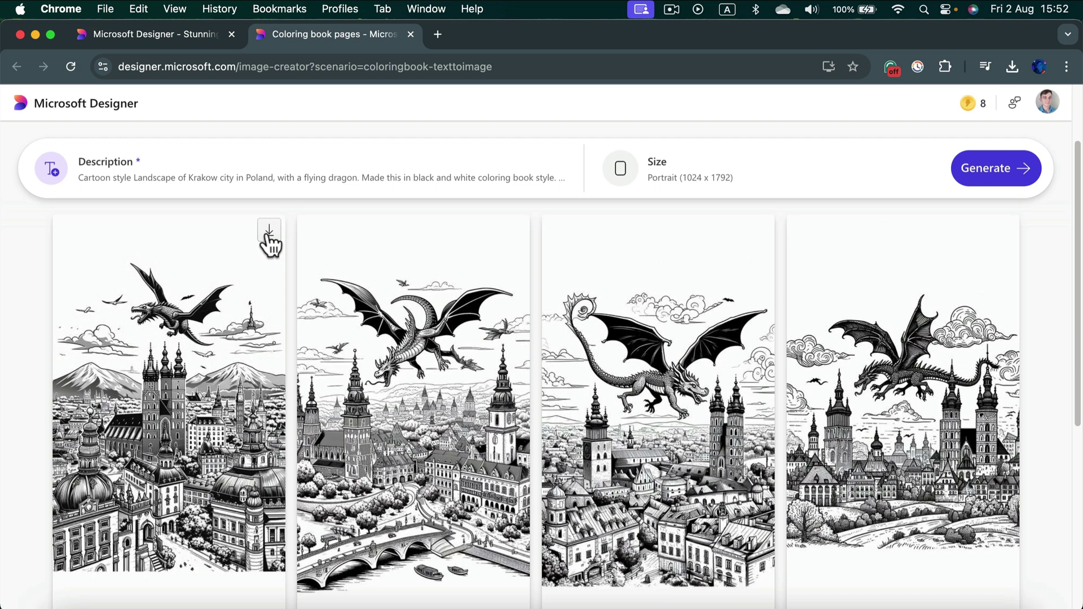
Save the first cartoon-style dragon page, which downloads as Designer (2).jpeg (446 KB)
left_click(268, 234)
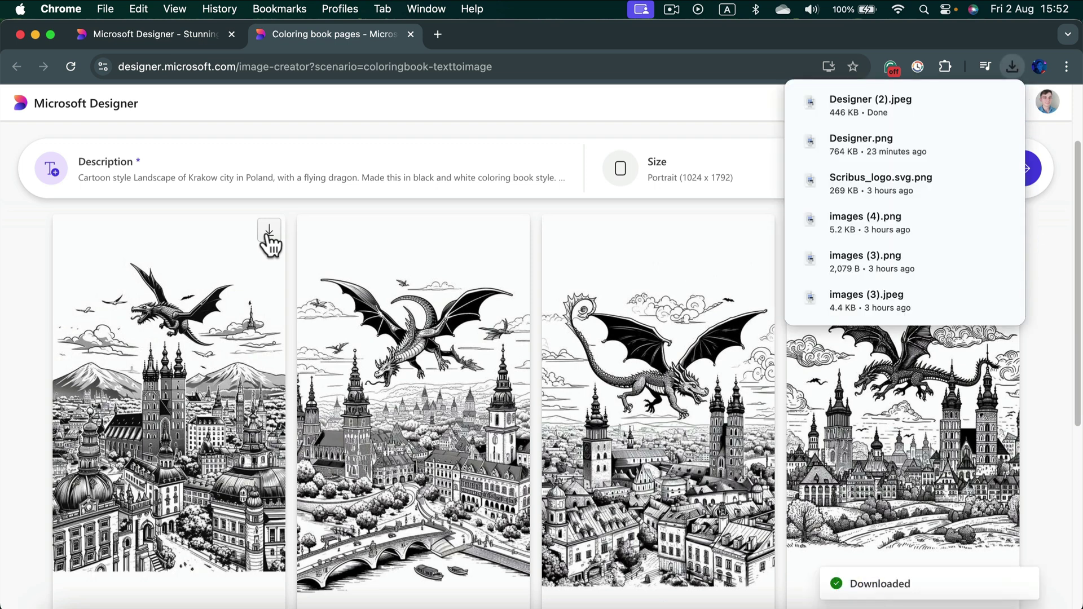
Dismiss Chrome's downloads list to return to the Designer results
left_click(600, 125)
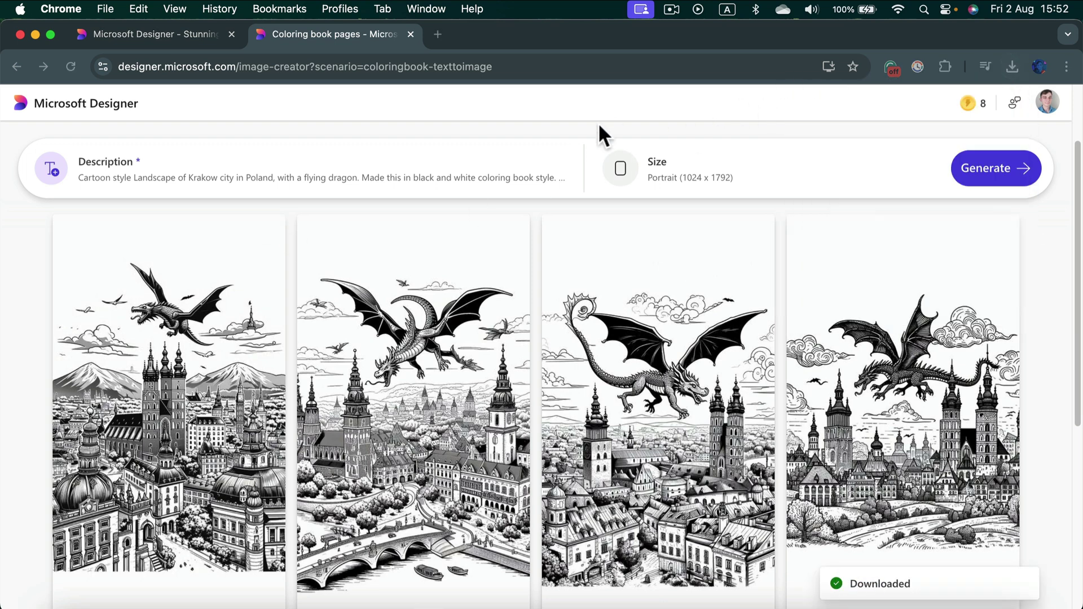